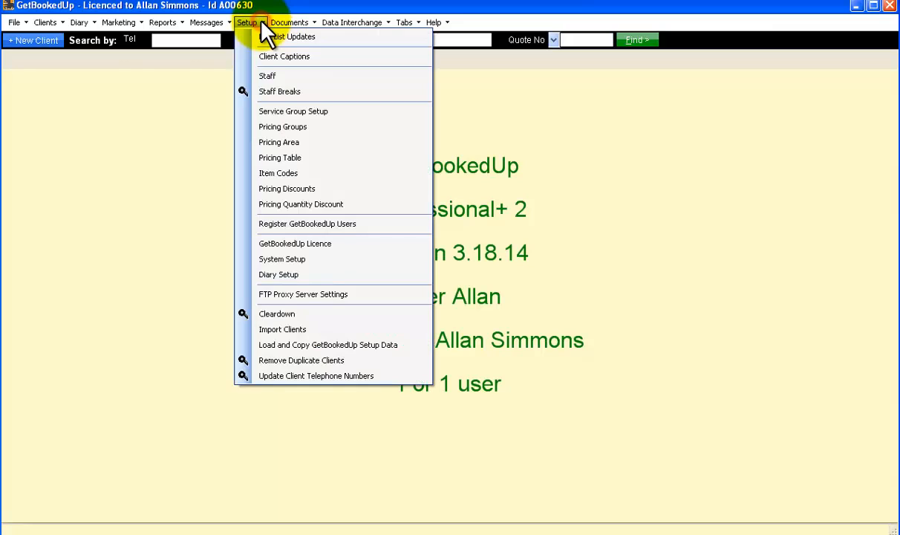
Open Setup > System Setup and bring up its Text settings tab
left_click(288, 260)
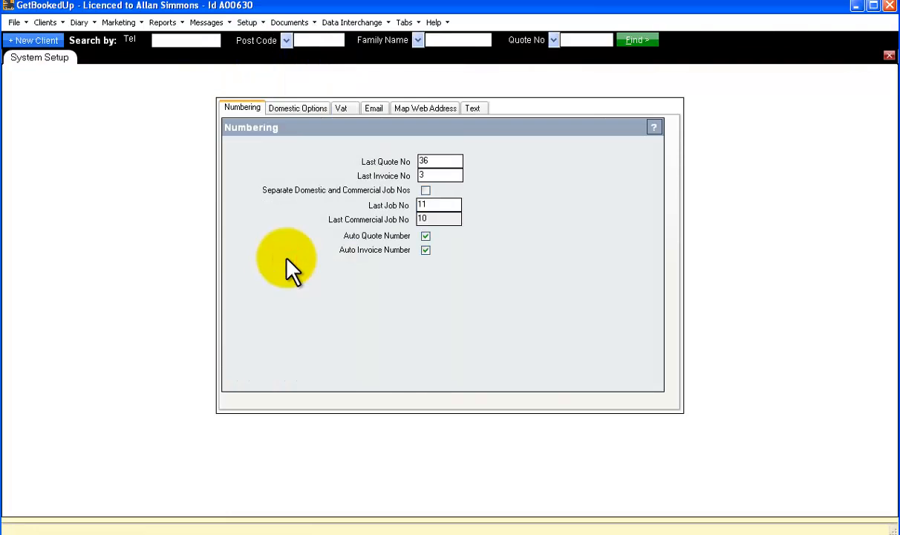
left_click(473, 109)
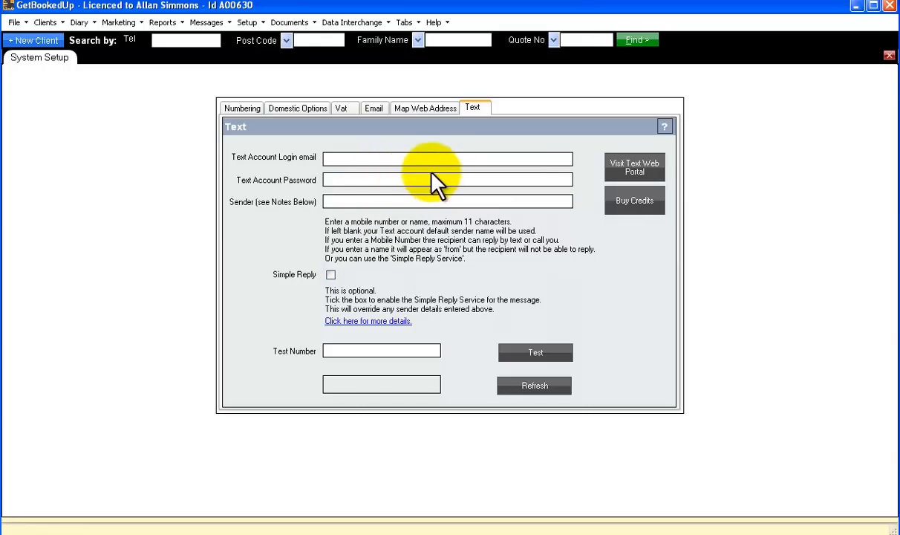
Open the Text Web Portal, clear the pre-filled login e-mail, and go to free sign-up
left_click(631, 171)
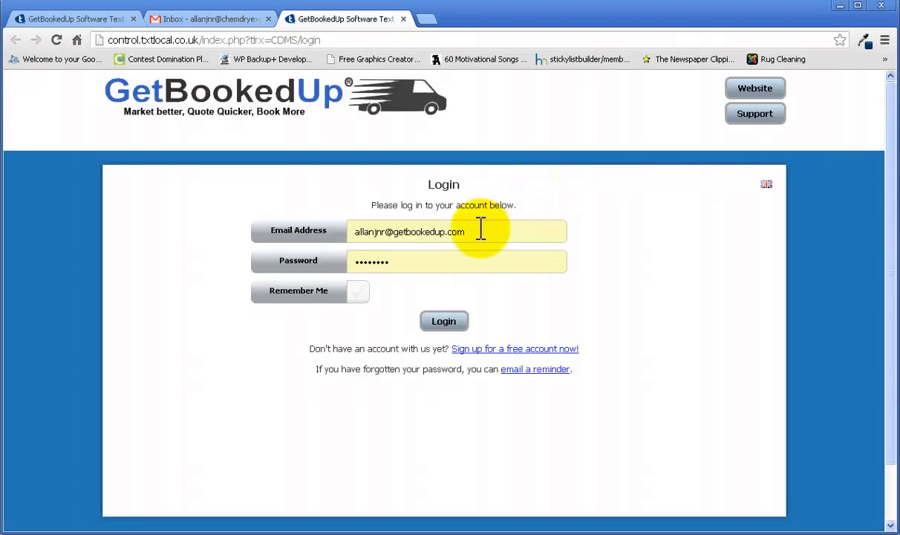
left_click_drag(479, 232, 346, 222)
key("BackSpace")
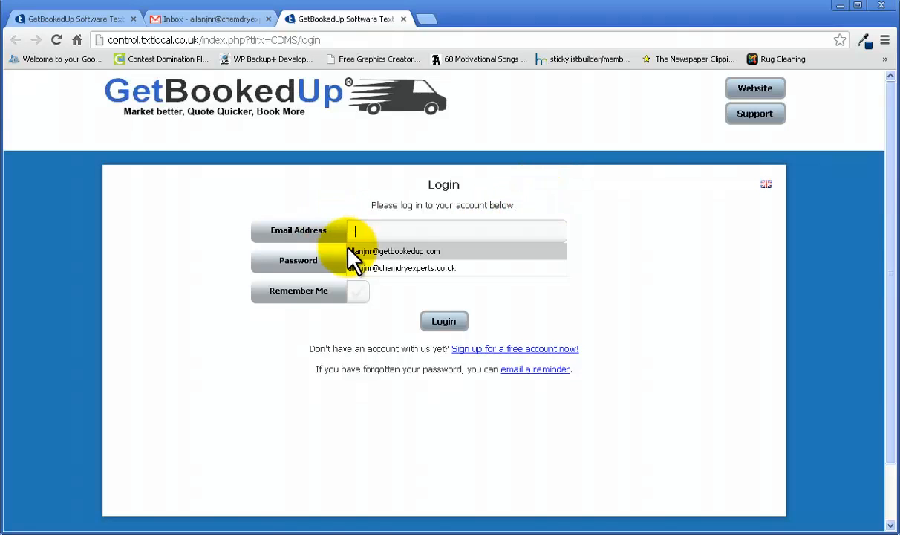
left_click(395, 231)
left_click(593, 228)
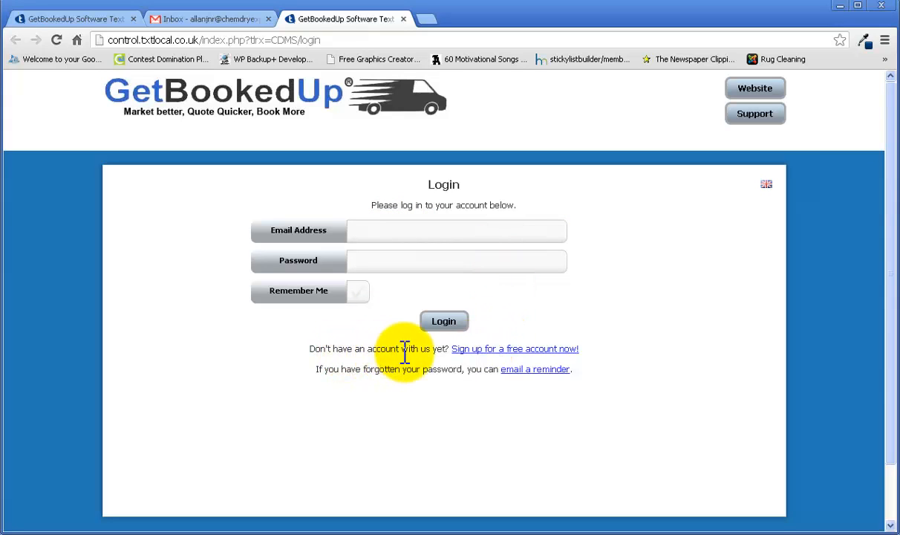
left_click(502, 354)
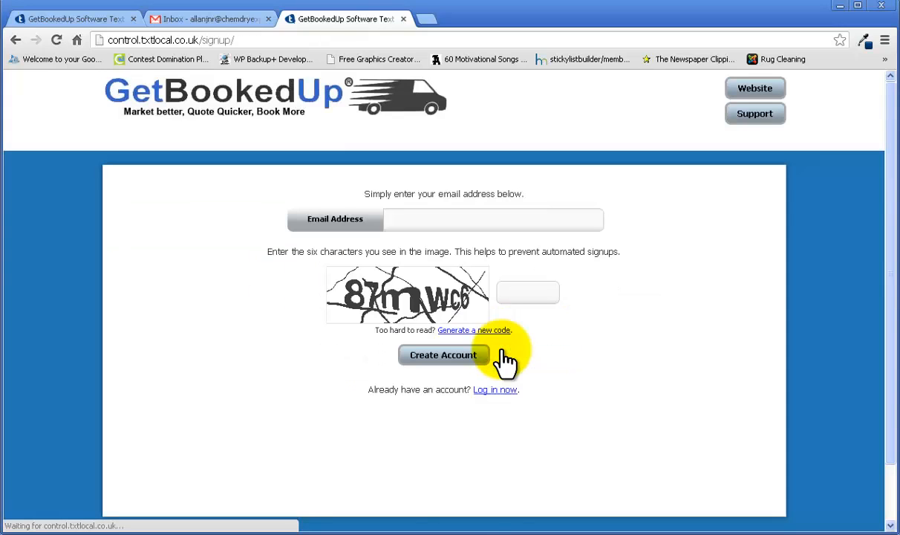
Create a free txtlocal account with the business e-mail and image code, then check the inbox
left_click(421, 220)
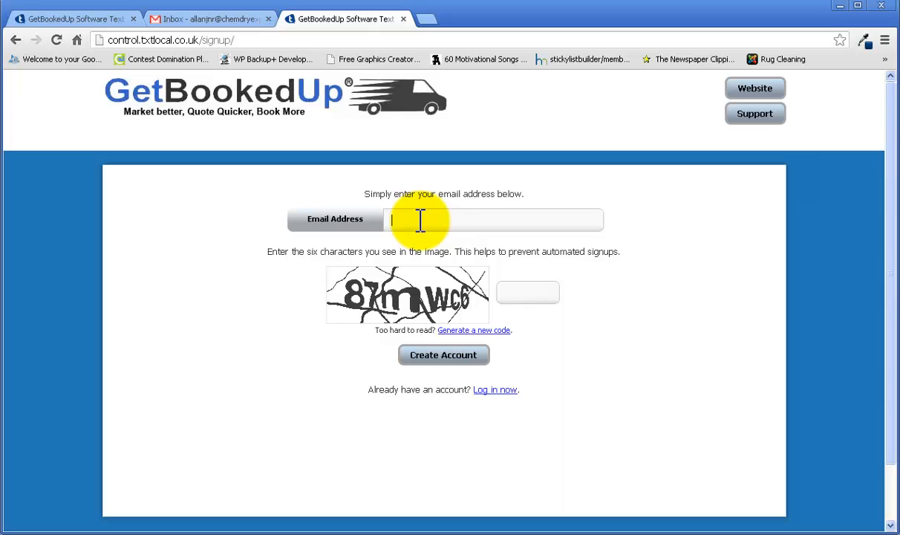
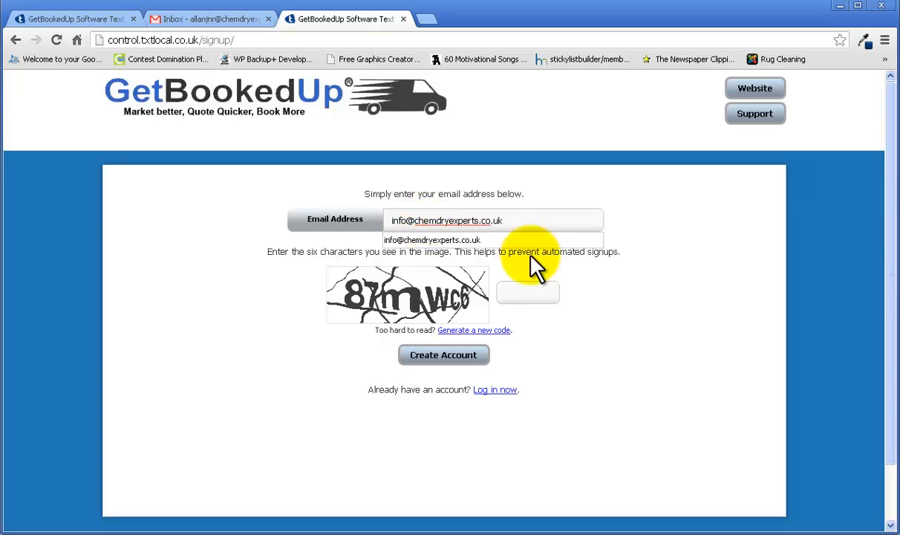
left_click(468, 242)
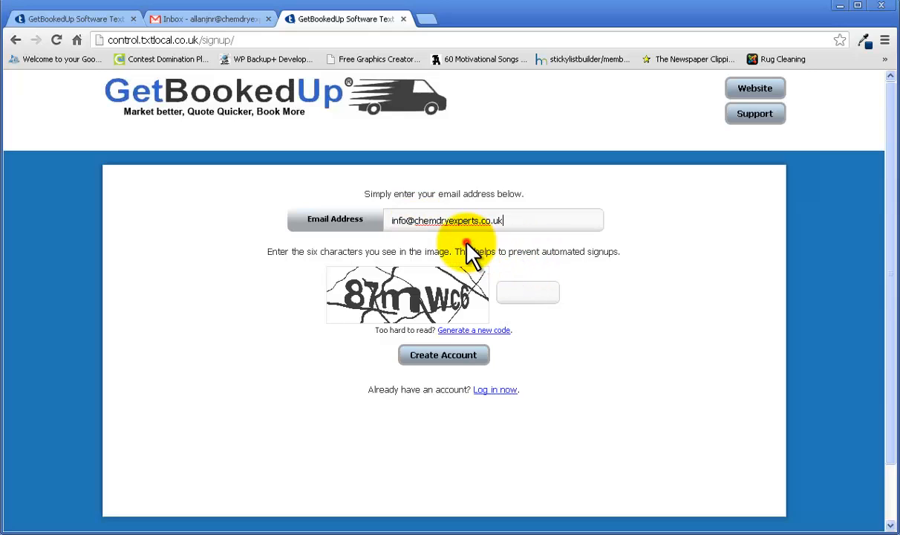
left_click(527, 291)
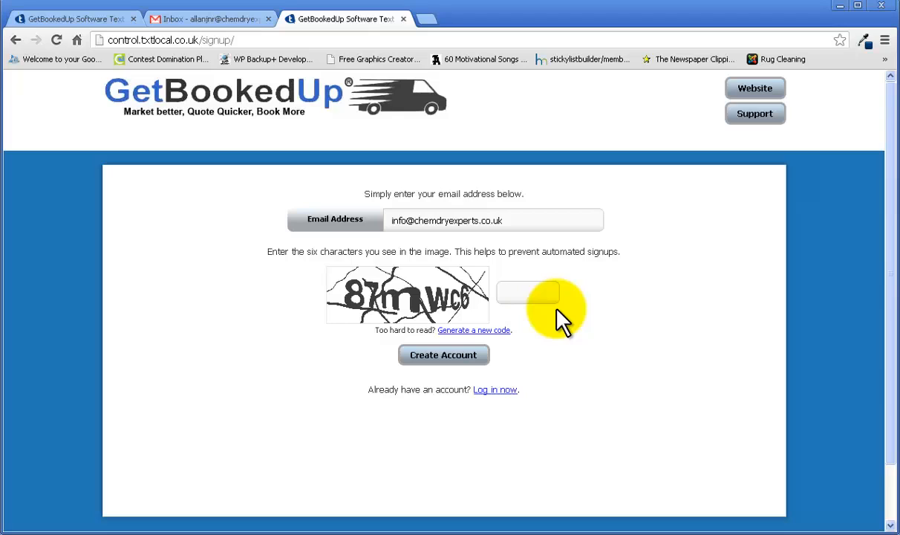
type("87mwc6")
left_click(442, 357)
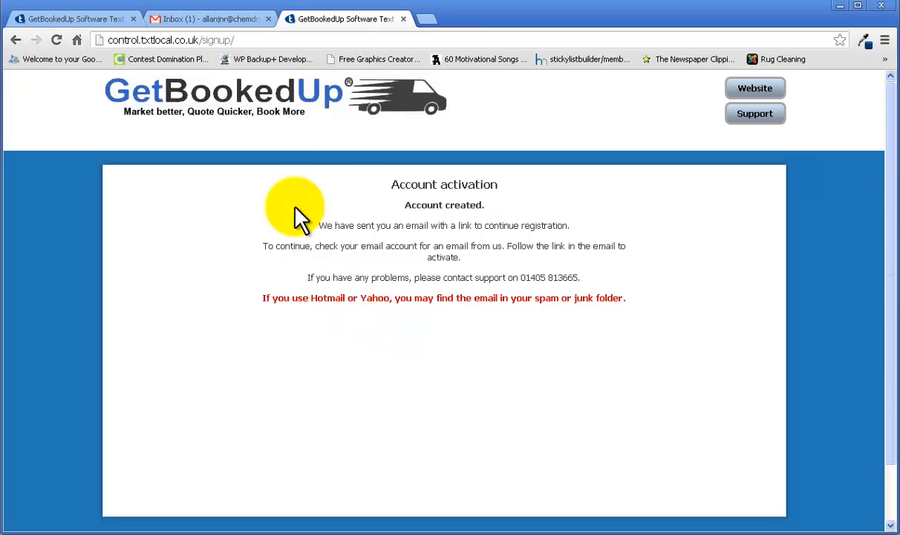
left_click(193, 19)
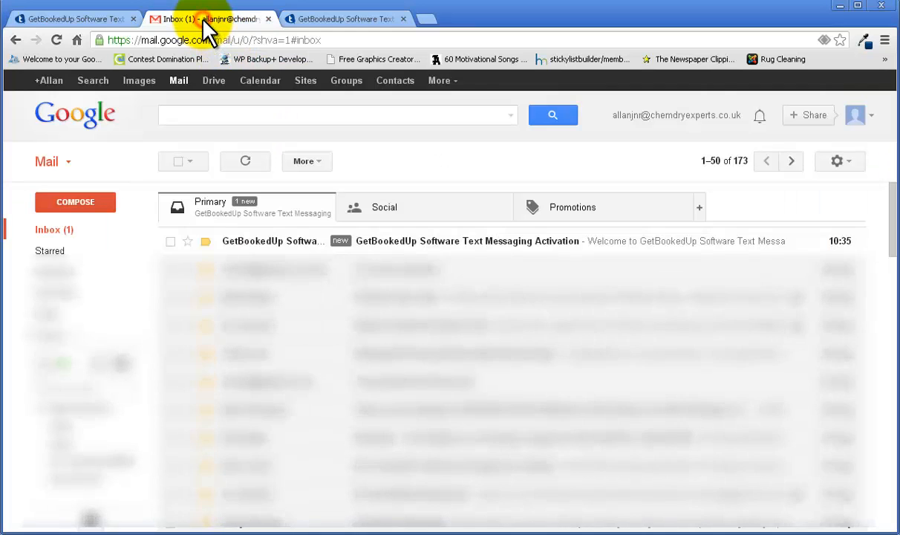
Open the 'GetBookedUp Software Text Messaging Activation' email and follow its activation link
double_click(412, 244)
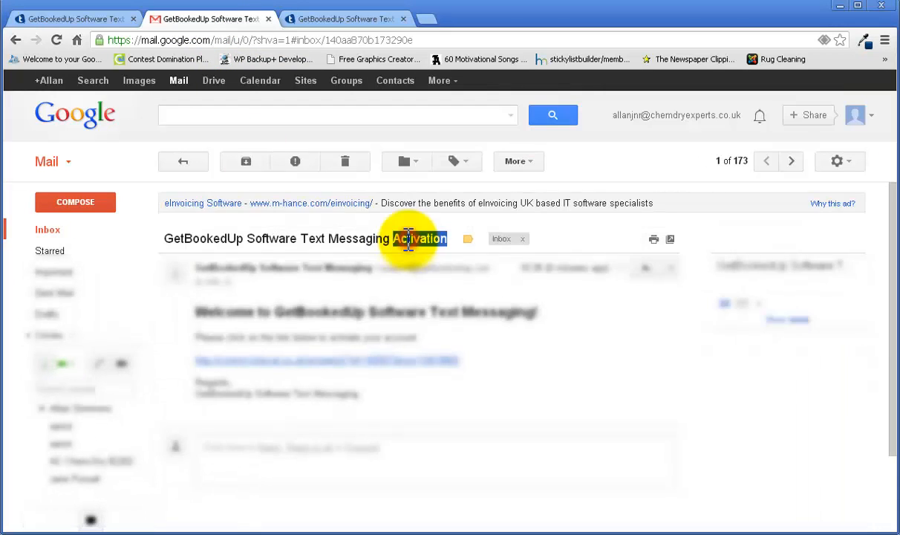
left_click(301, 359)
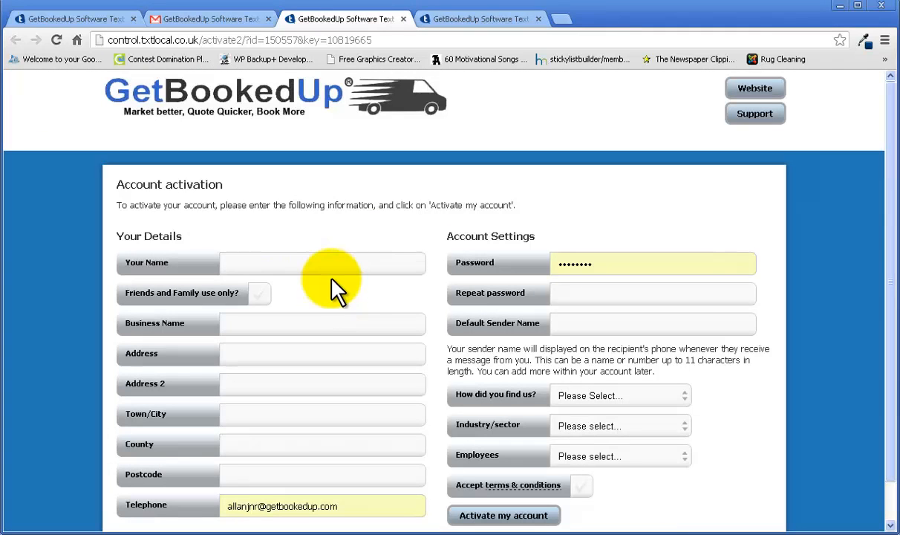
Fill in the contact's full name and business name ChemDry on the activation form
scroll(381, 276, "down", 1)
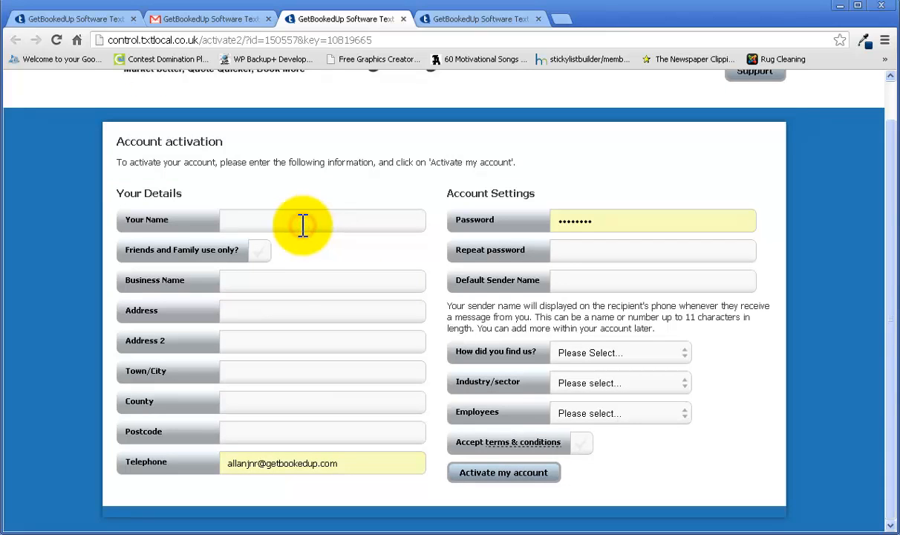
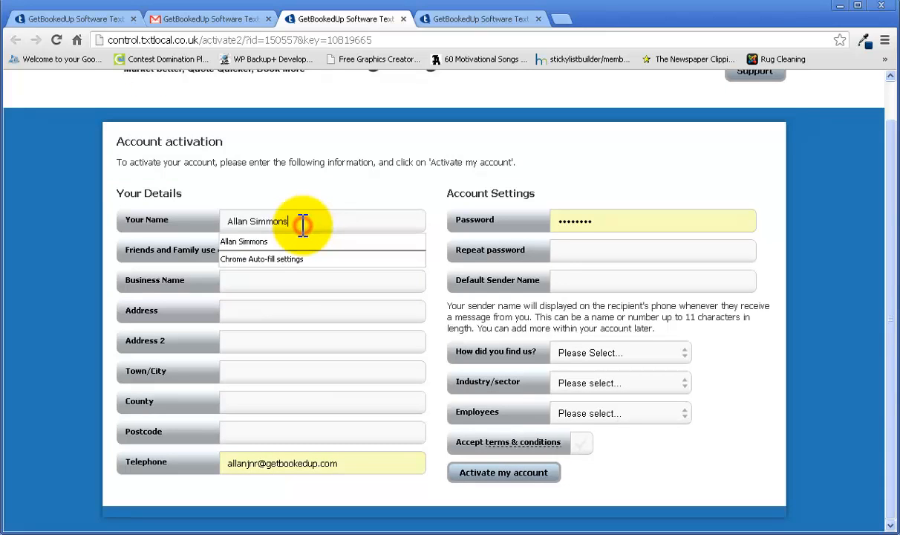
key("Tab")
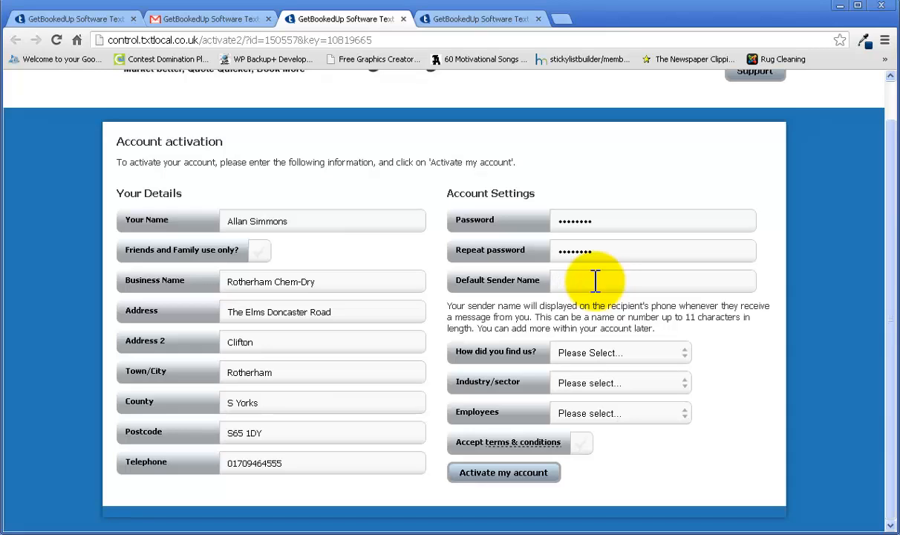
type("ChemDry")
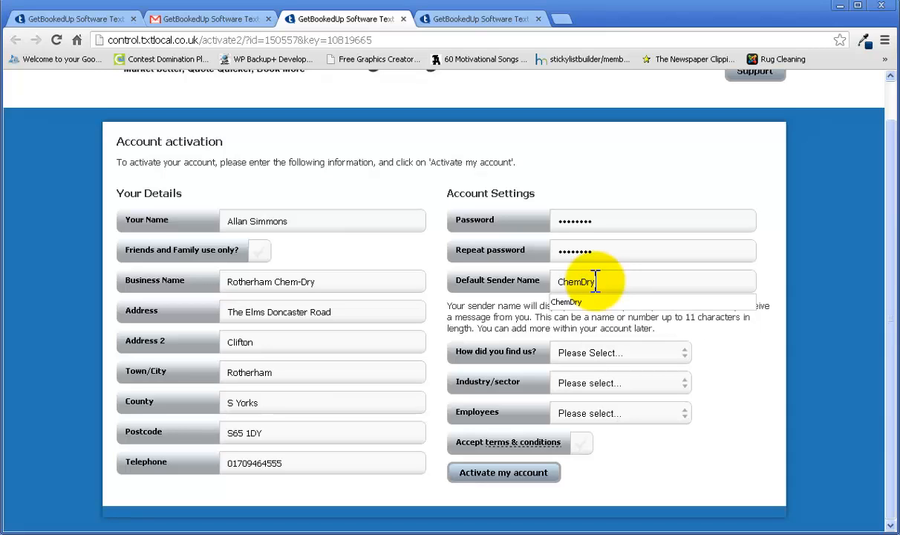
key("Return")
Choose a referral source for how the business found the service, and industry Household & DIY
scroll(595, 280, "down", 3)
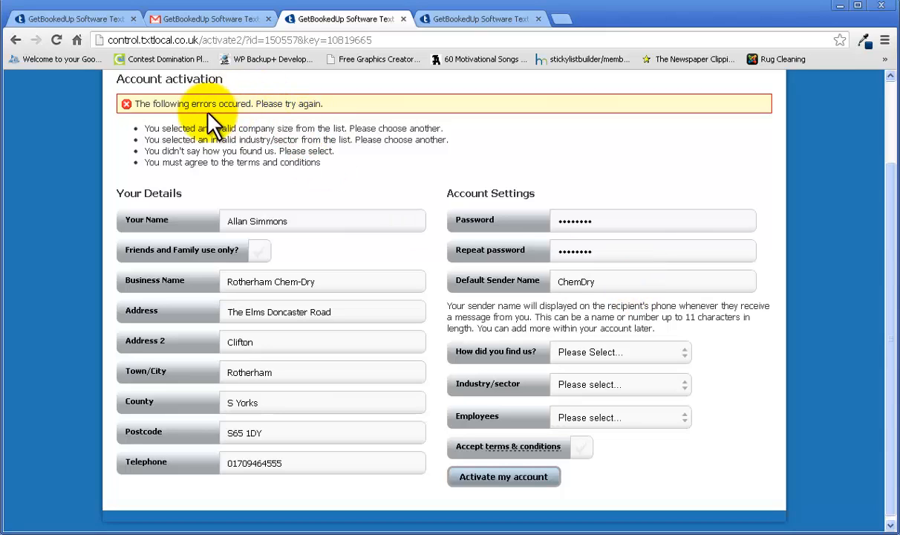
left_click(687, 352)
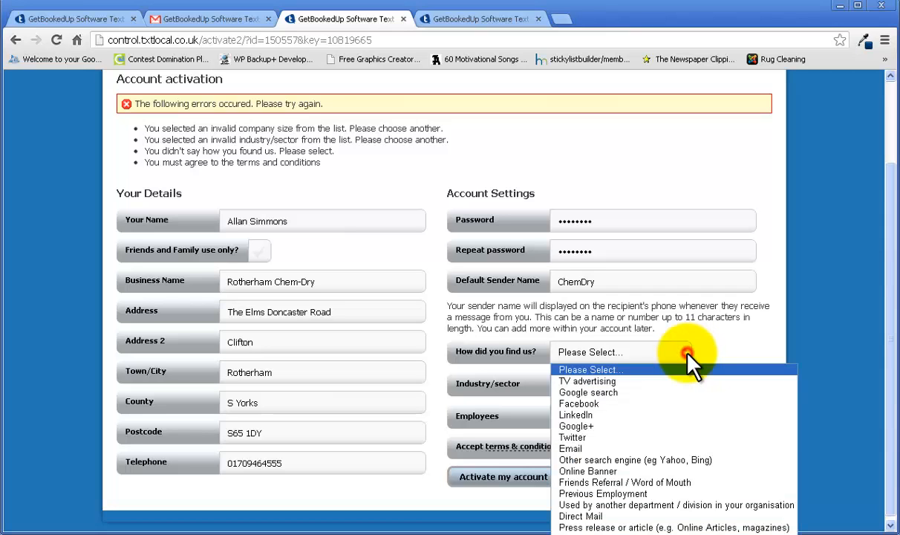
left_click(643, 504)
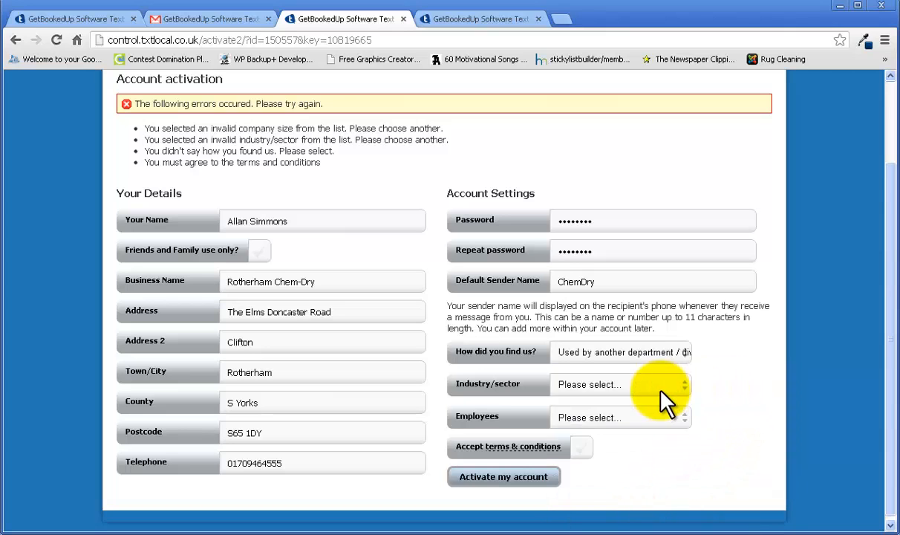
left_click(685, 383)
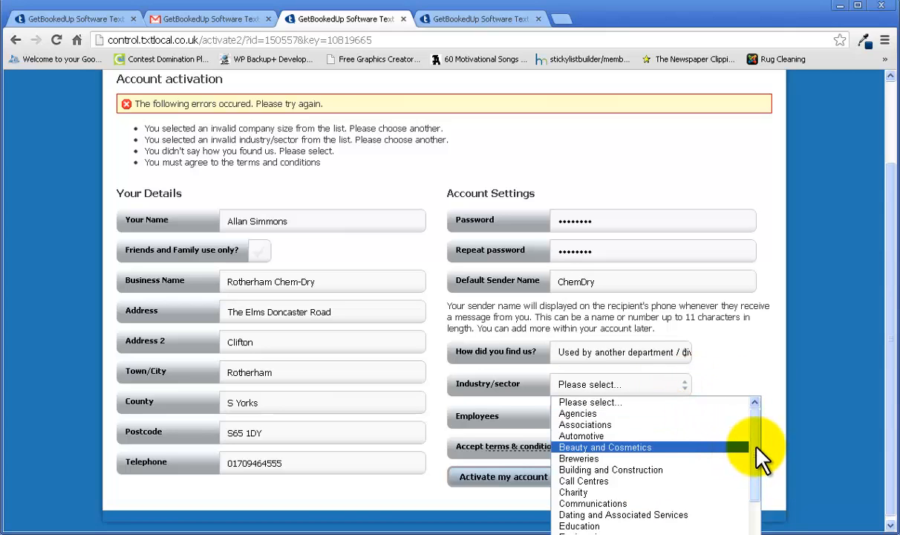
scroll(758, 458, "down", 2)
left_click_drag(760, 466, 760, 502)
left_click(641, 488)
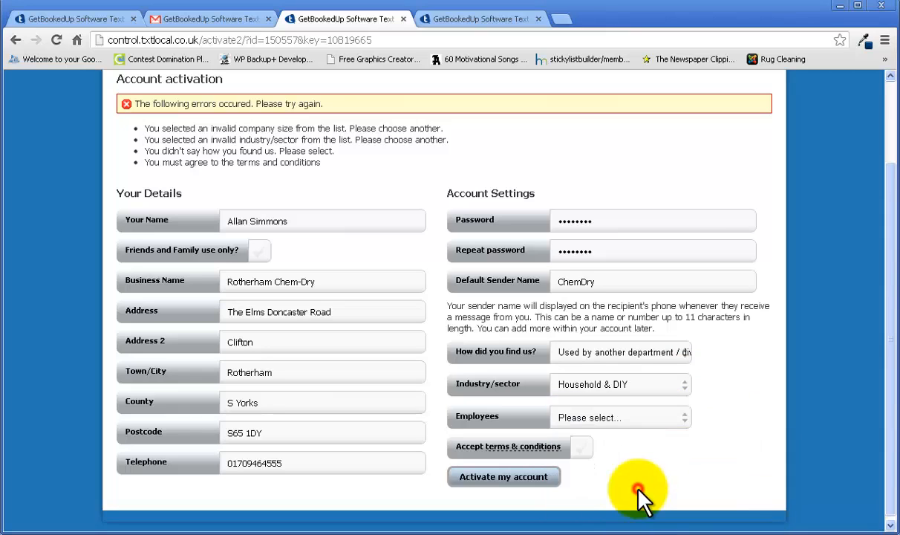
Set company size to 2 - 9 Employees, accept the terms, and activate the account
left_click(686, 418)
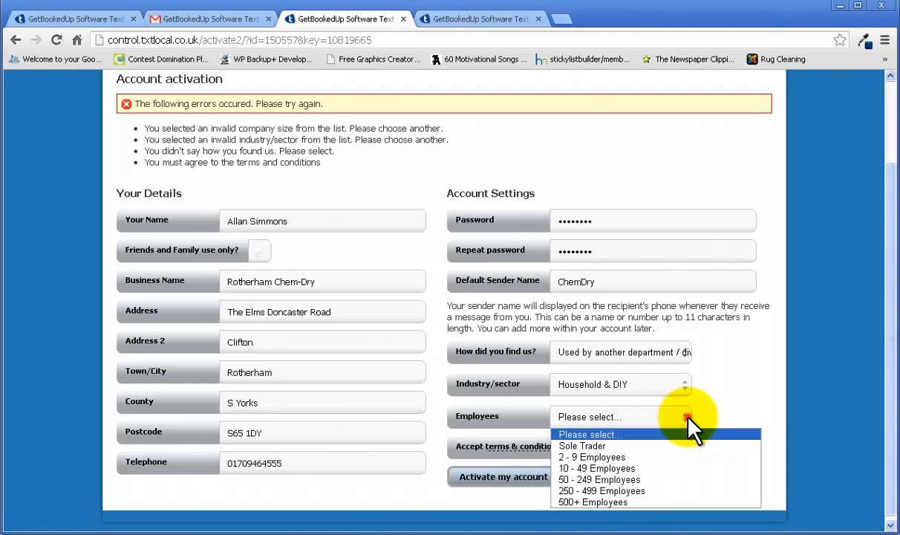
left_click(600, 456)
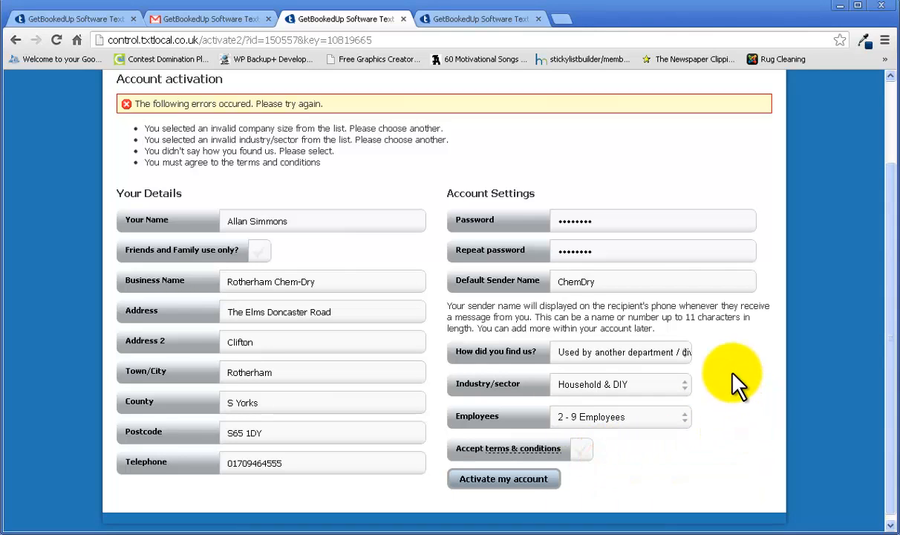
left_click(582, 450)
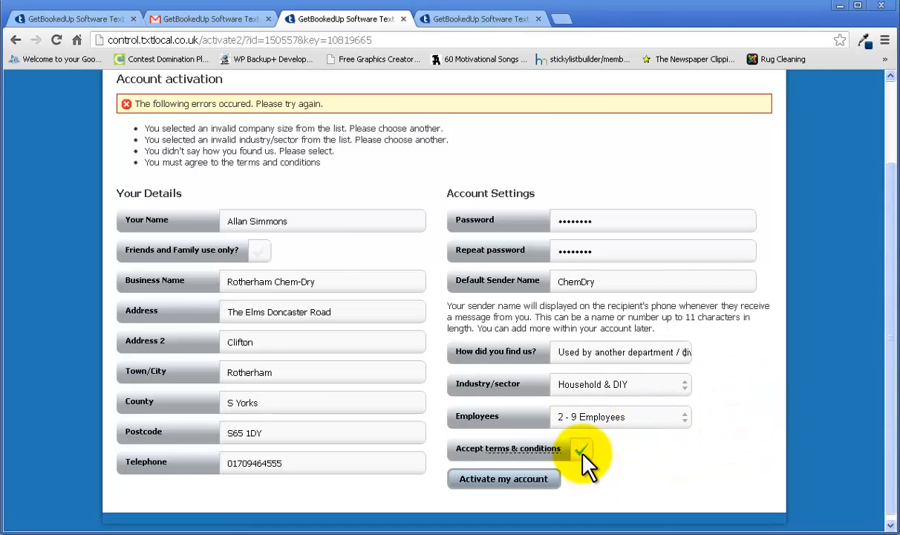
left_click(502, 481)
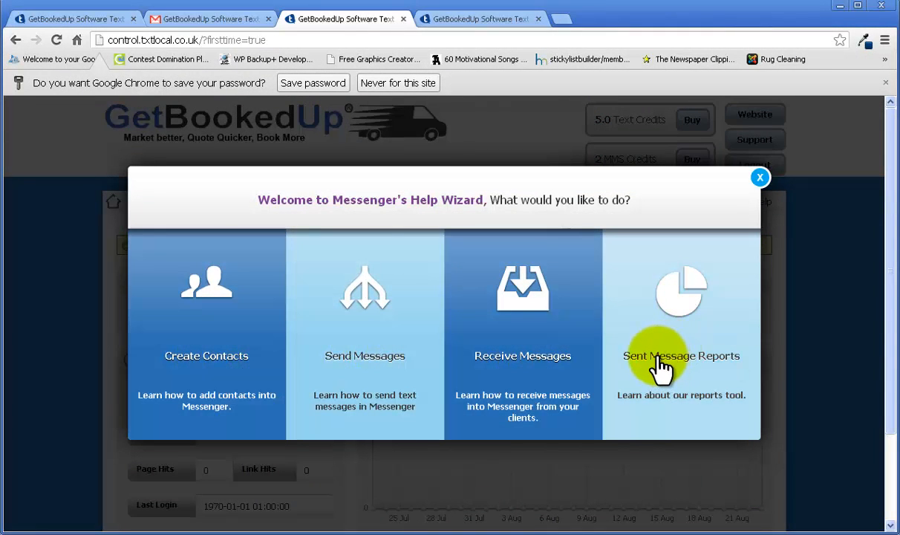
Close the welcome help wizard, choosing 'Yes, Remind me next time', and confirm
left_click(761, 178)
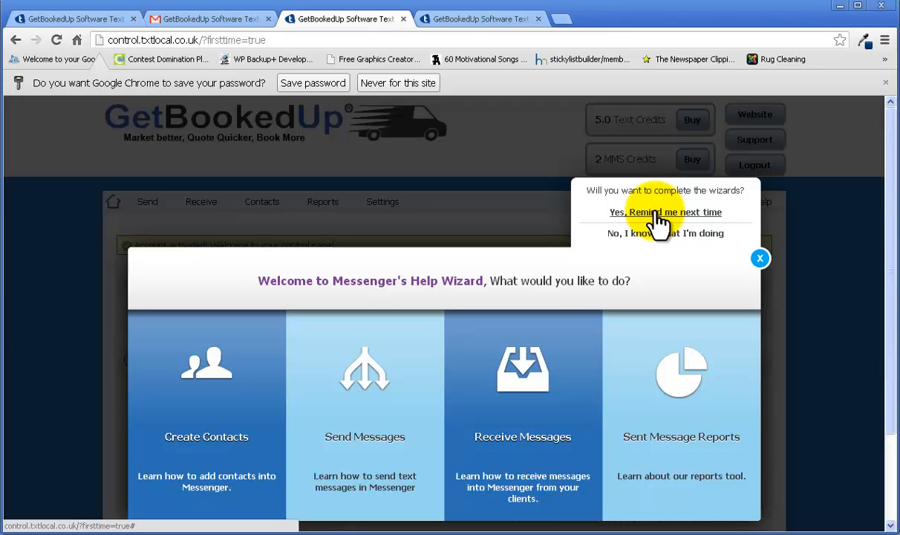
left_click(657, 213)
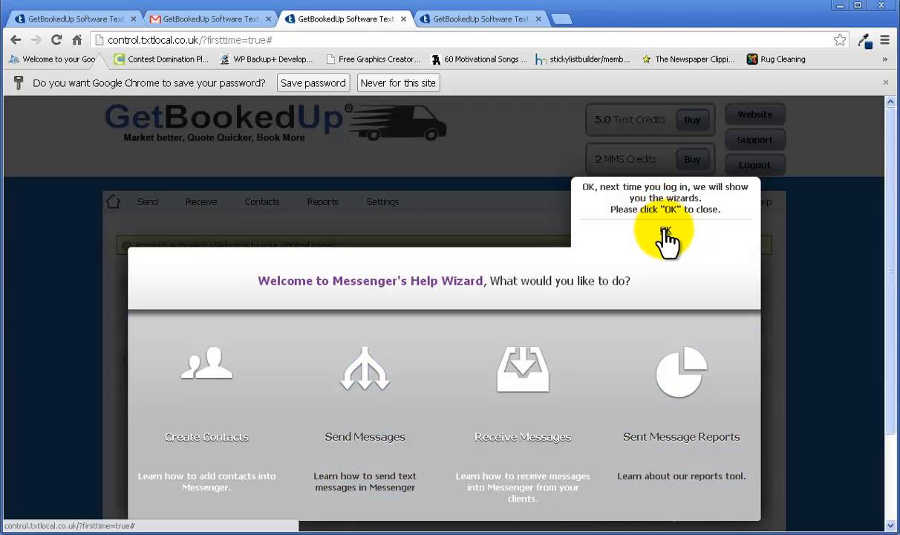
left_click(665, 233)
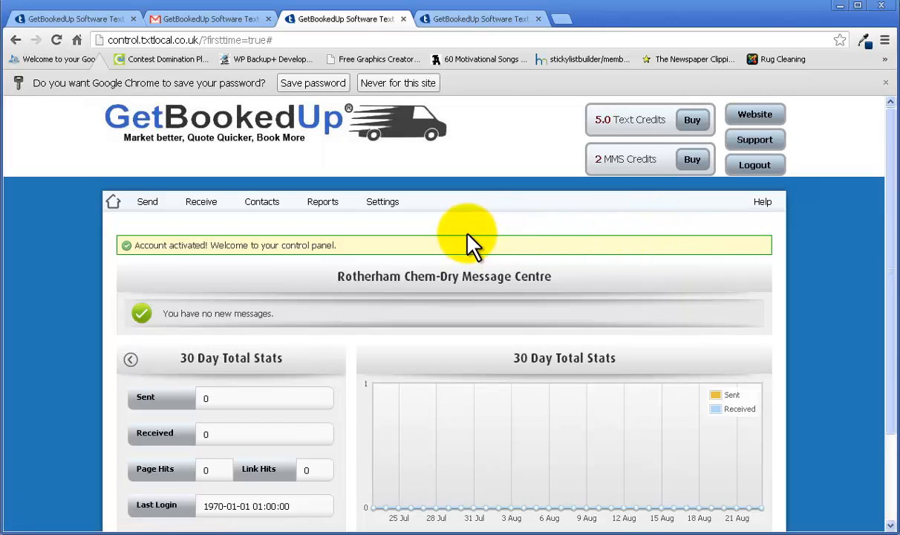
Scroll the txtlocal message centre dashboard to review the 5.0 text and 2 MMS credits
scroll(468, 236, "down", 1)
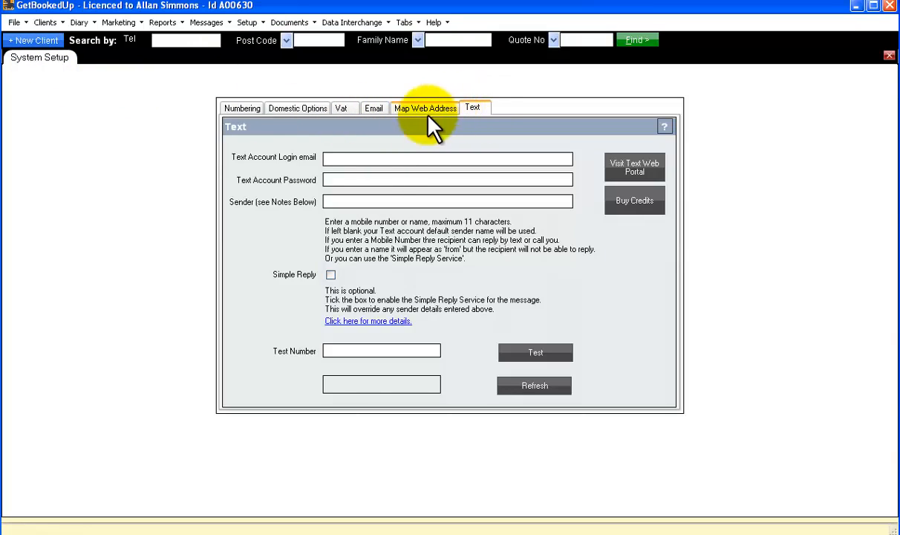
Enter the text account login e-mail and password in the Text settings
left_click(344, 157)
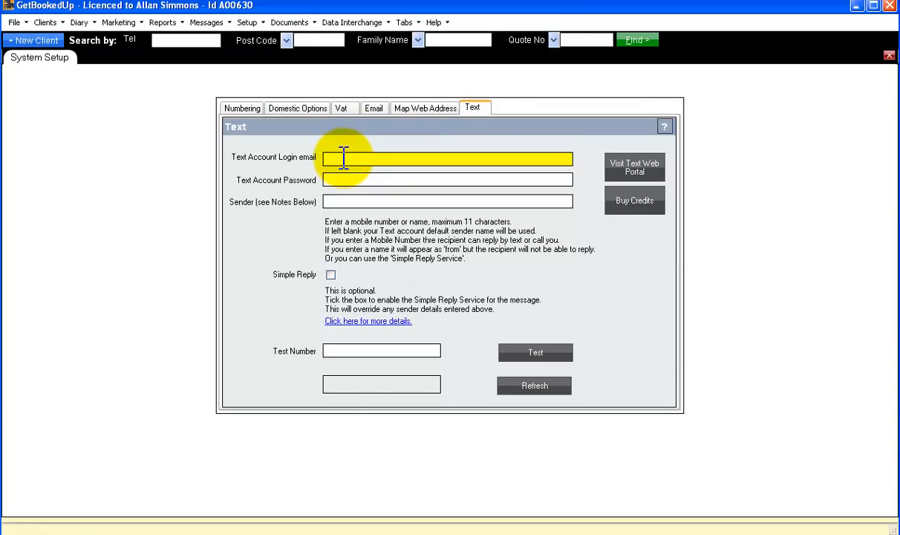
key("Tab")
type("password")
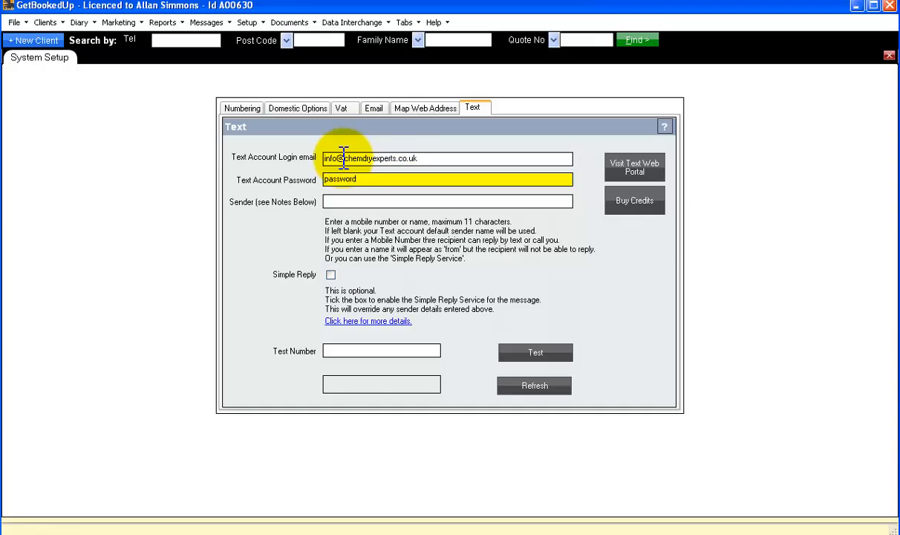
Set the sender name to ChemDry and enter a mobile test number
key("Tab")
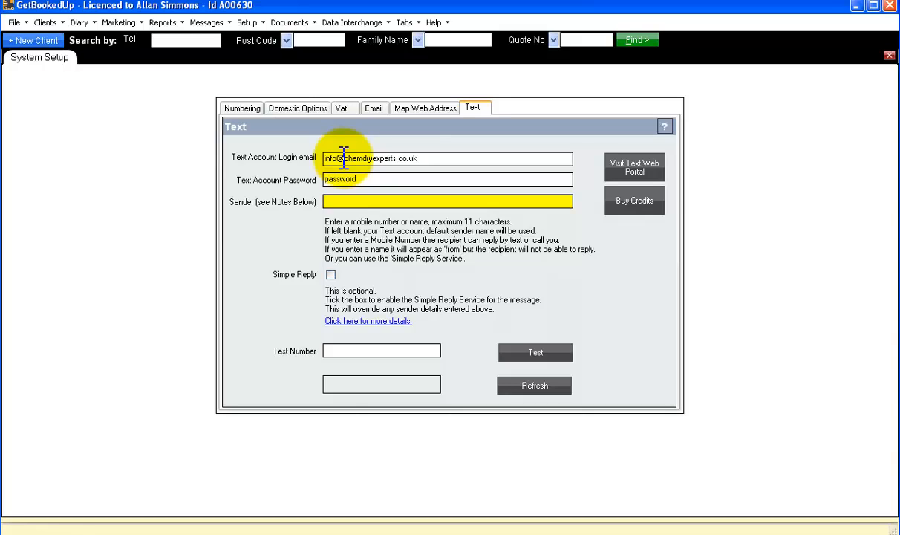
type("ChemDry")
left_click(352, 351)
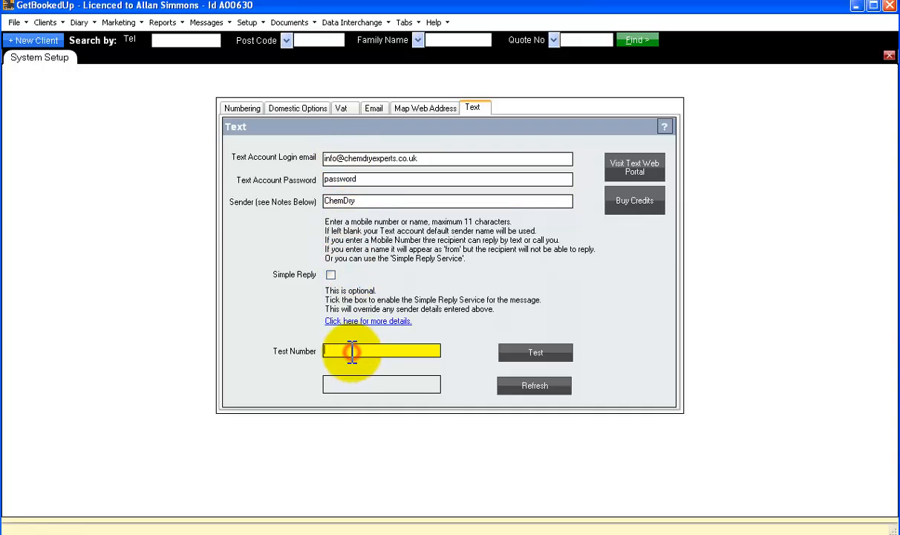
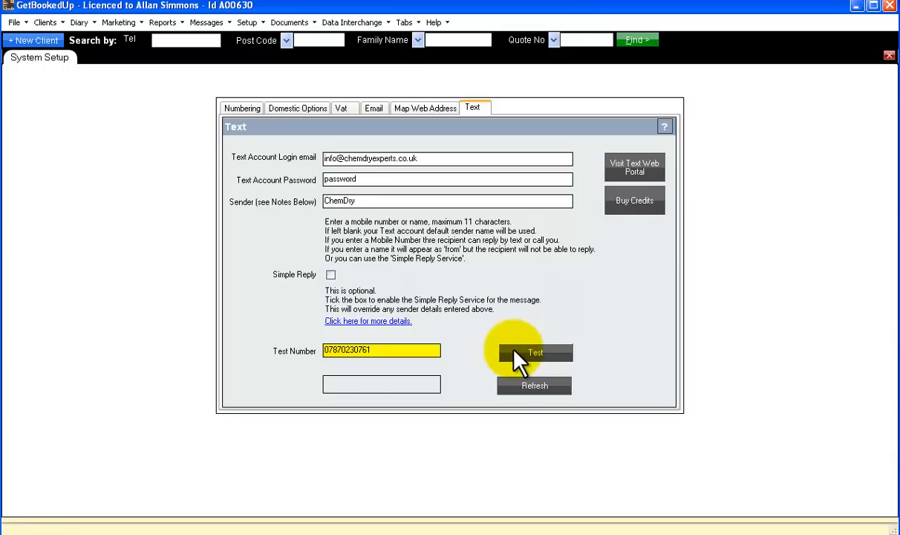
Send a test text with the message 'Test' to the test number
left_click(531, 353)
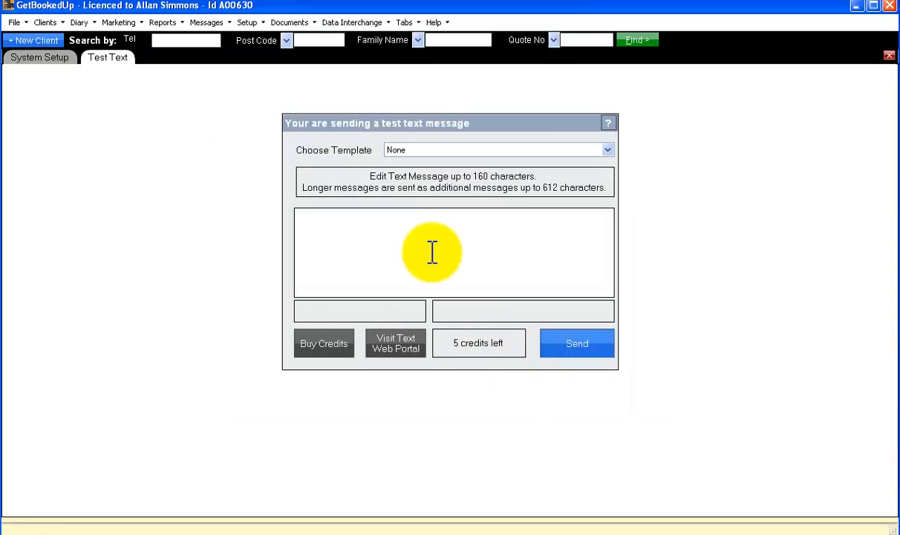
left_click(394, 245)
type("Tes")
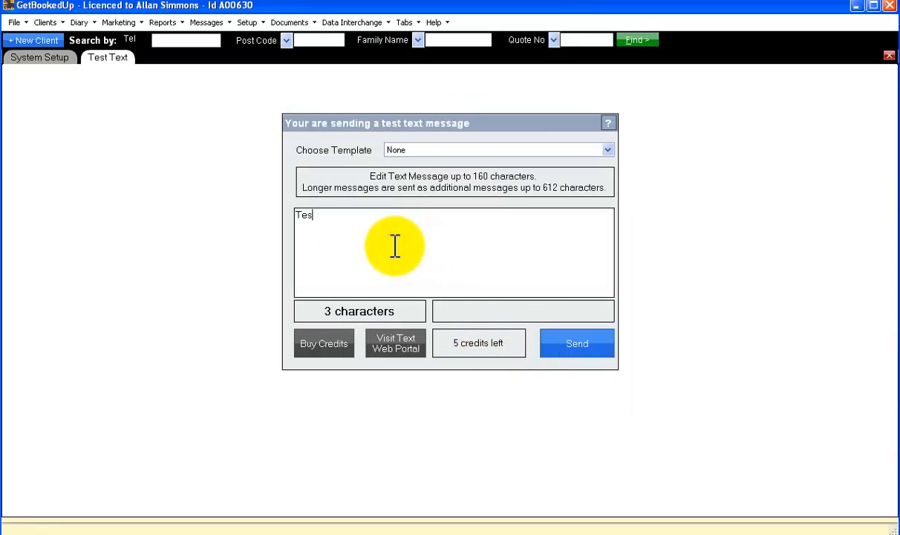
type("t")
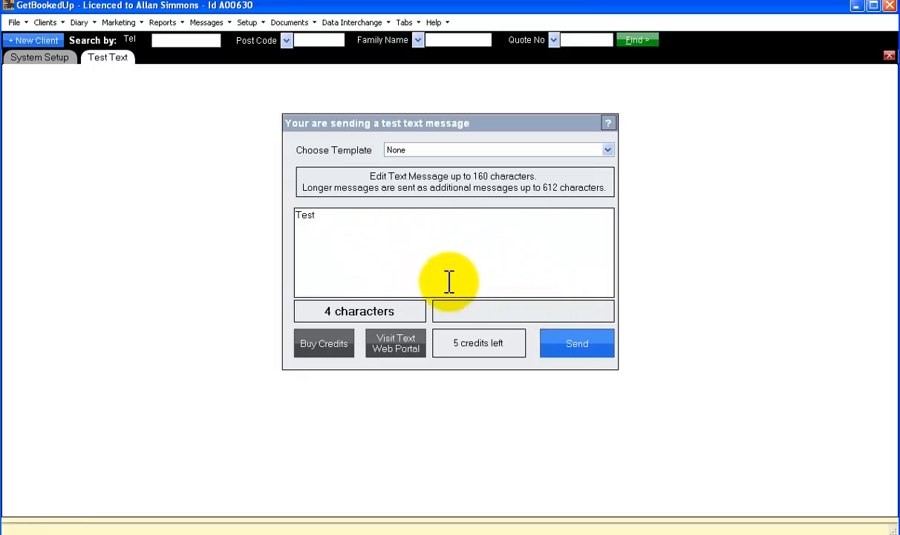
left_click(571, 344)
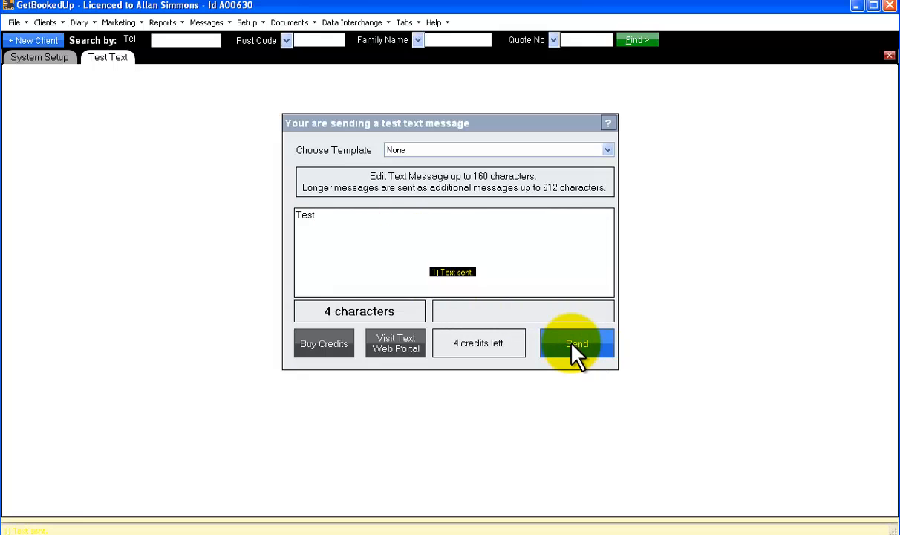